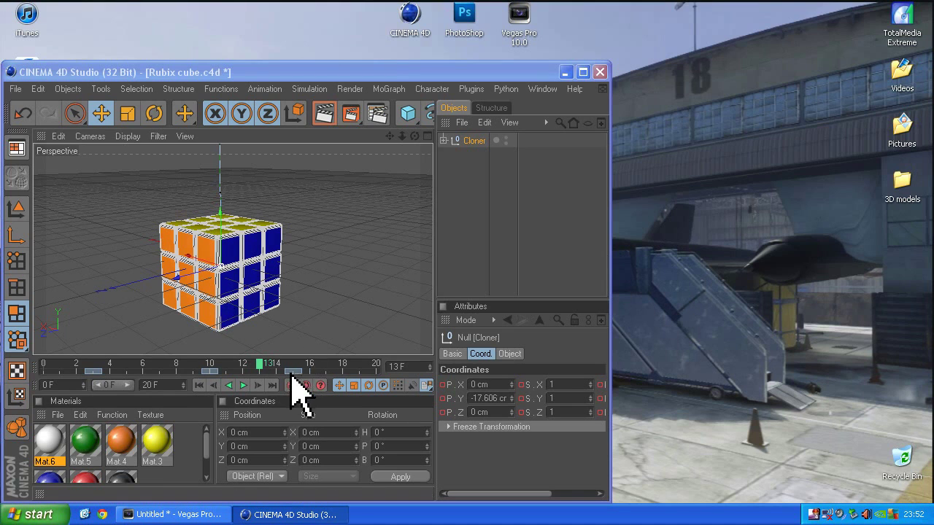
Play the Rubik's cube animation in the viewport, then stop it back at frame 0
{"action": "left_click", "coordinate": [245, 385]}
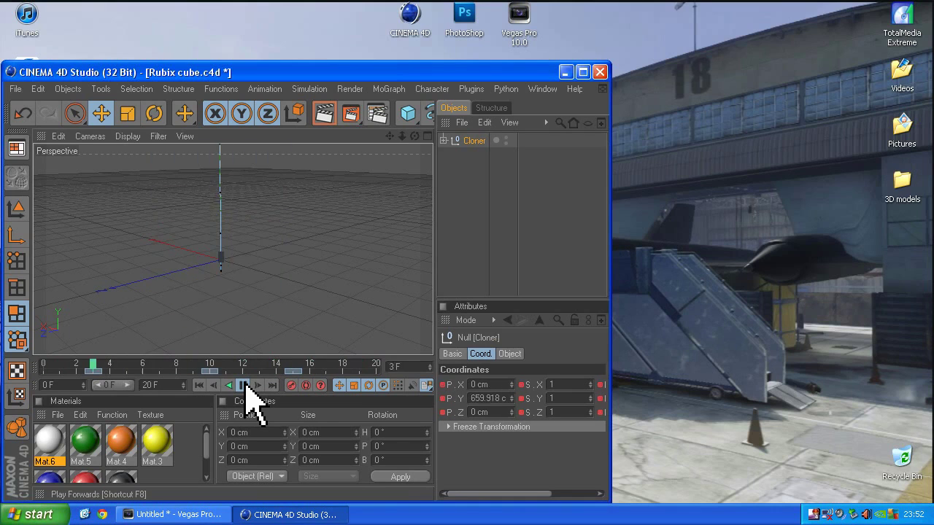
{"action": "left_click", "coordinate": [245, 385]}
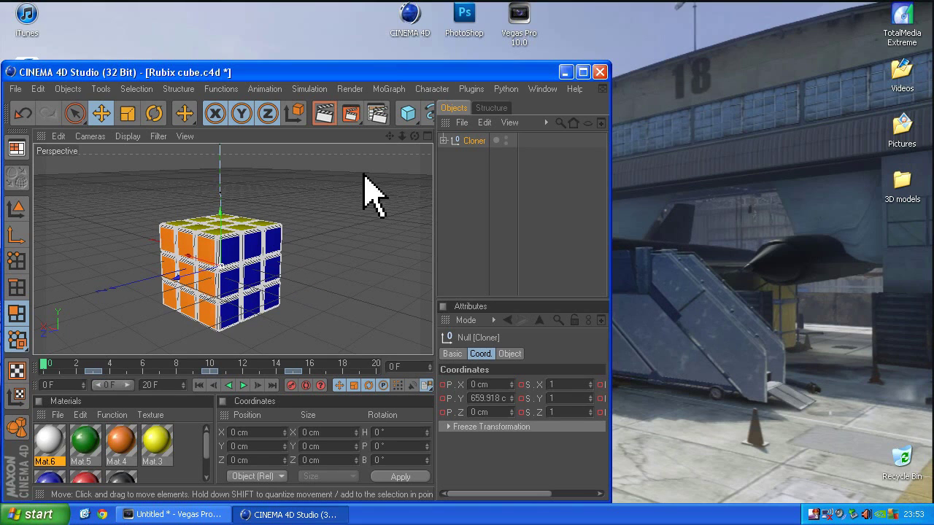
Review the General and Output render settings: 1280×720 at 25 fps, frames 0–20
{"action": "left_click", "coordinate": [377, 114]}
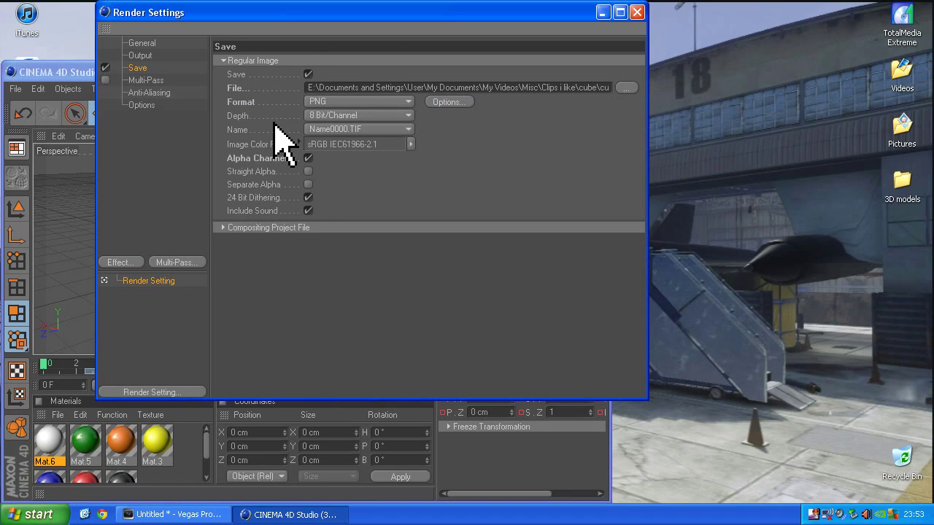
{"action": "left_click", "coordinate": [146, 44]}
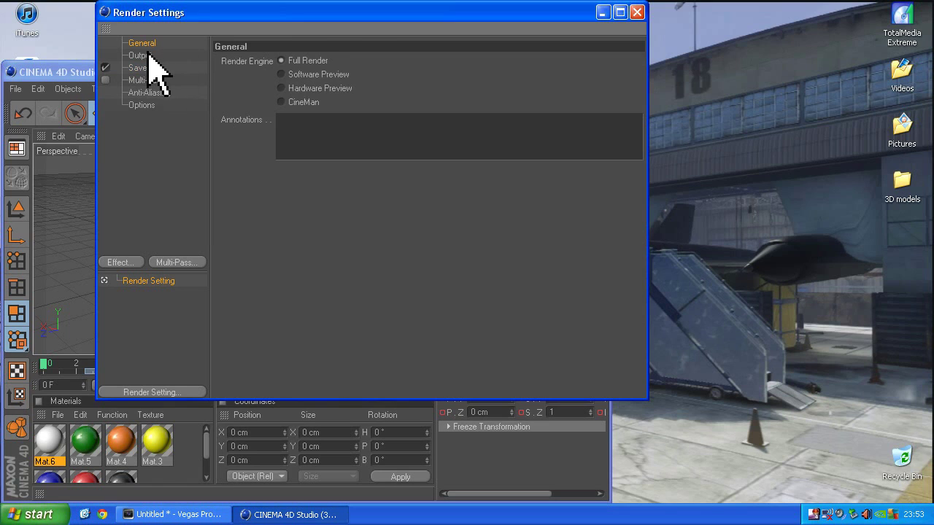
{"action": "left_click", "coordinate": [149, 56]}
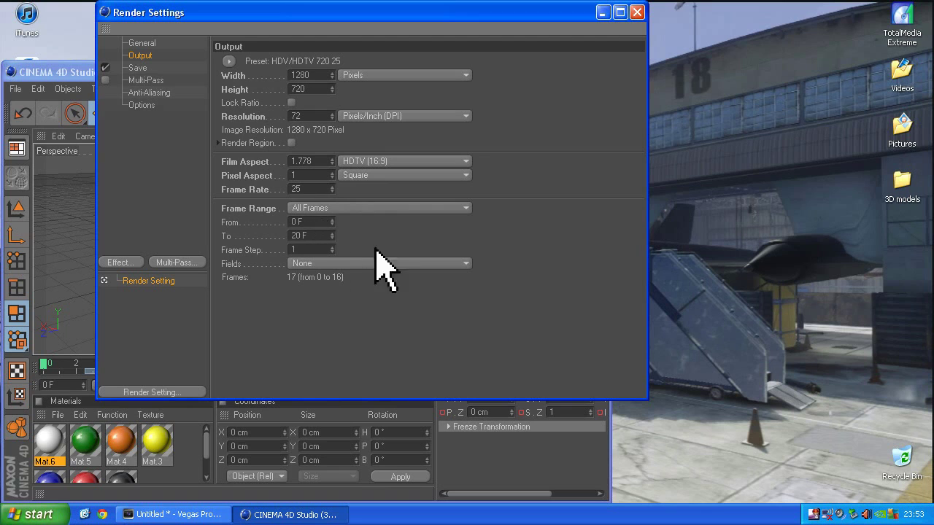
Confirm the render save path points to the cube folder in Clips i like, leaving it unchanged
{"action": "left_click", "coordinate": [139, 68]}
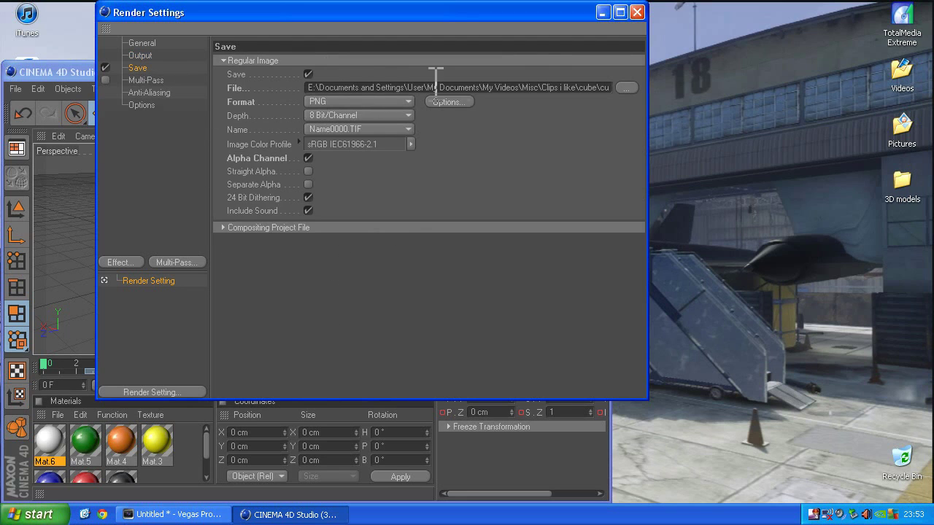
{"action": "left_click", "coordinate": [626, 87]}
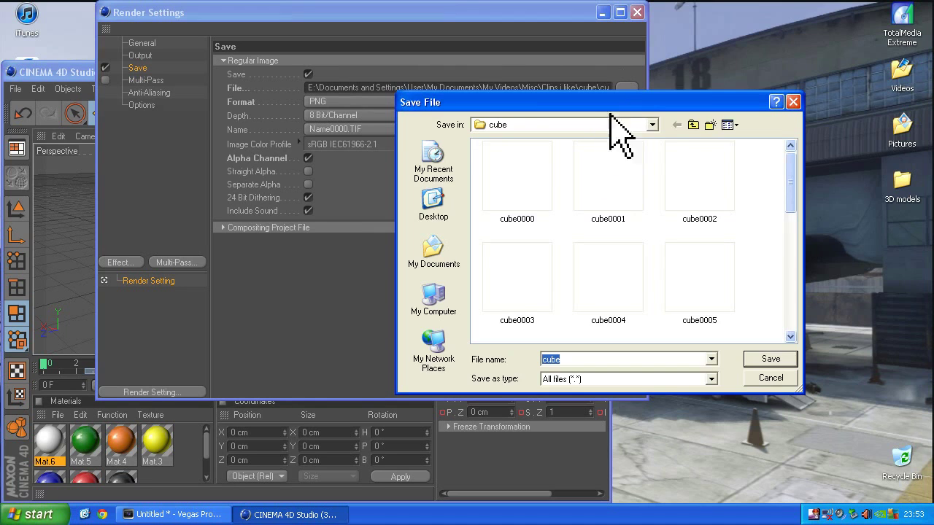
{"action": "left_click", "coordinate": [693, 124]}
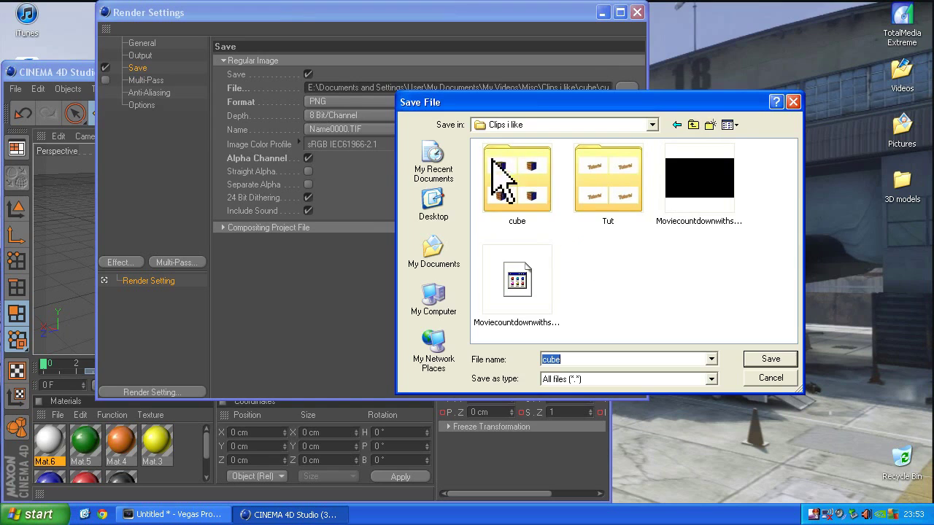
{"action": "double_click", "coordinate": [509, 182]}
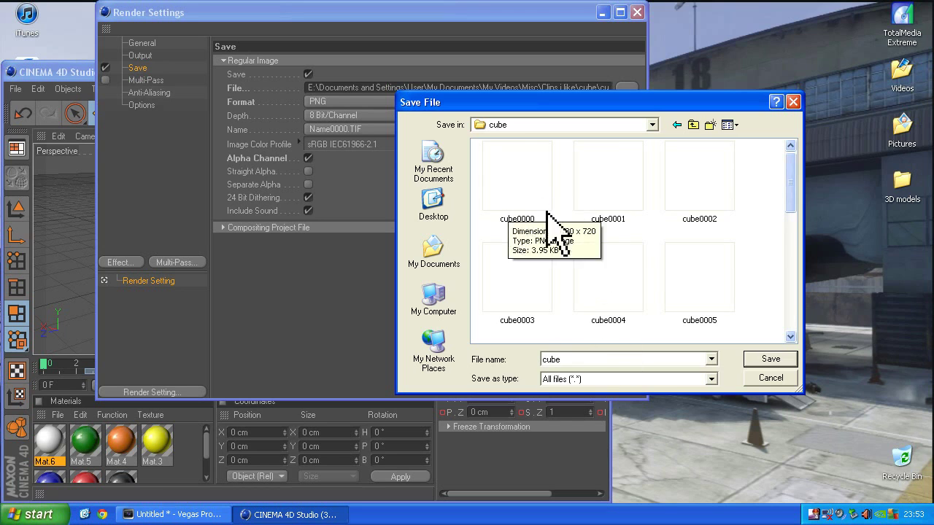
{"action": "left_click", "coordinate": [770, 377]}
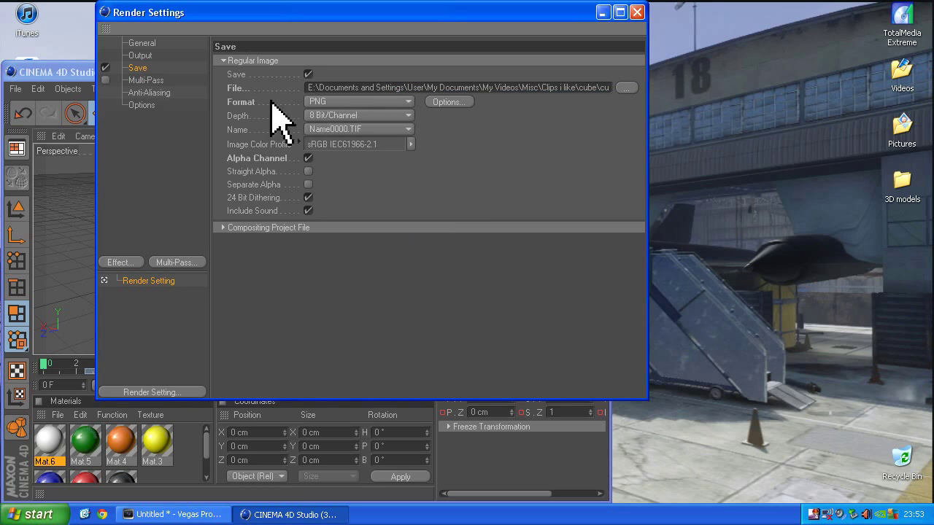
Keep PNG as the render output format and toggle the Alpha Channel option
{"action": "left_click", "coordinate": [348, 102]}
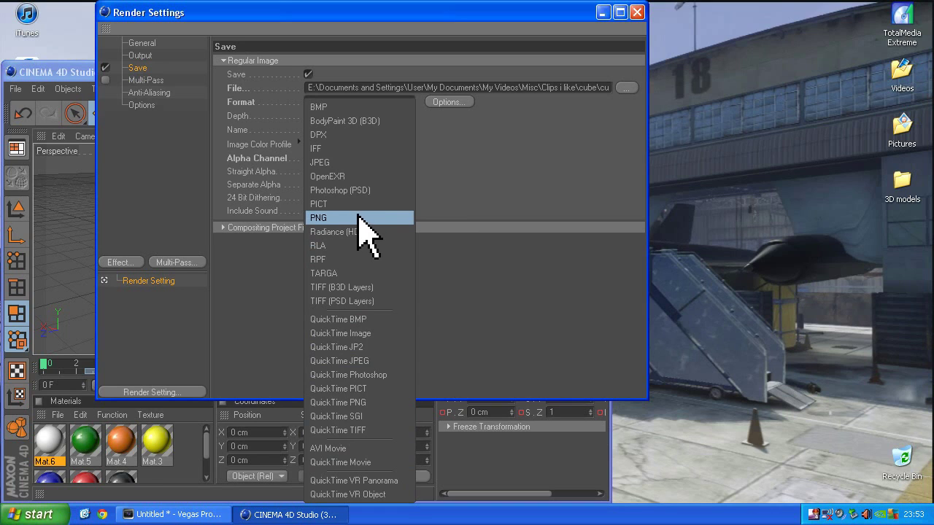
{"action": "left_click", "coordinate": [446, 198]}
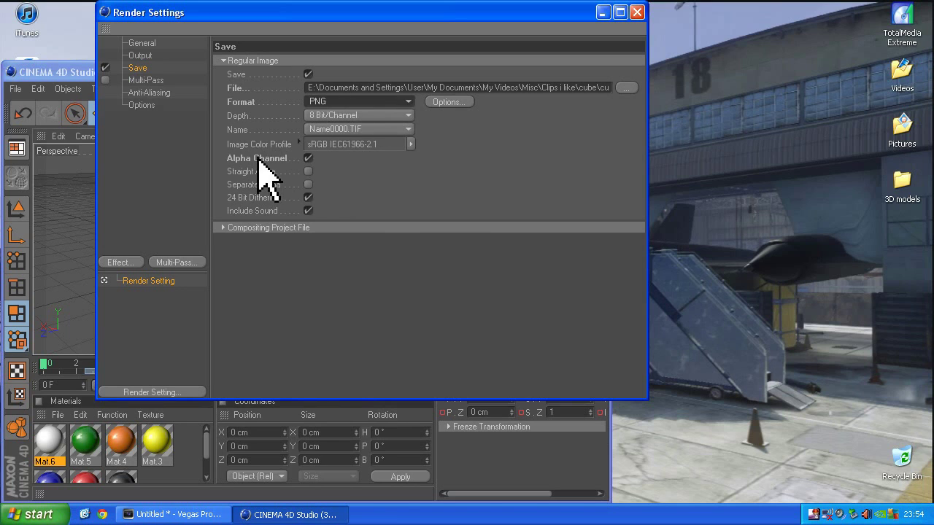
{"action": "left_click", "coordinate": [307, 157]}
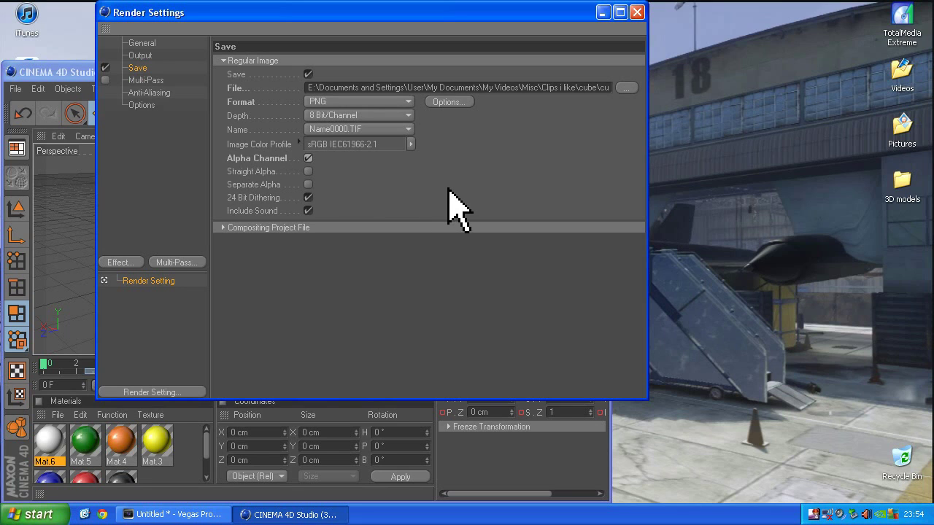
Close Render Settings, minimize Cinema 4D, and browse to Videos > Misc > Clips i like
{"action": "left_click", "coordinate": [637, 12]}
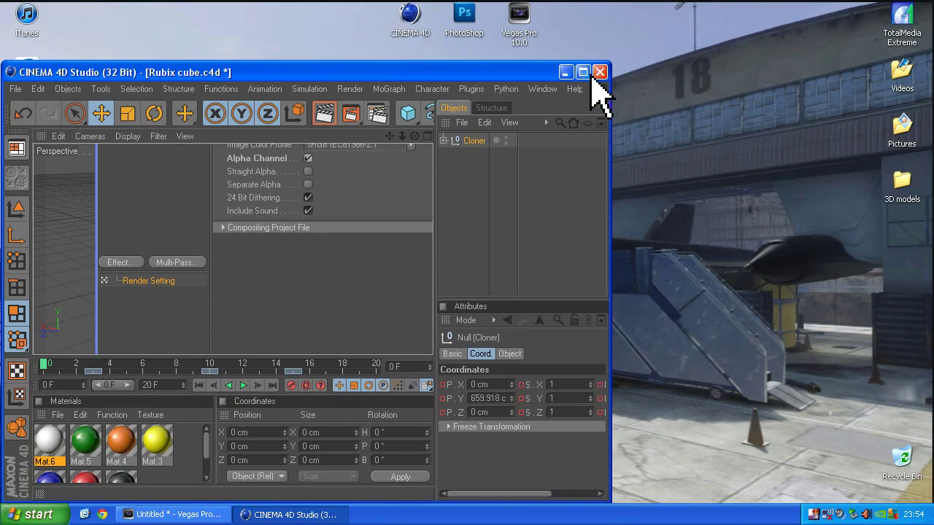
{"action": "left_click", "coordinate": [567, 71]}
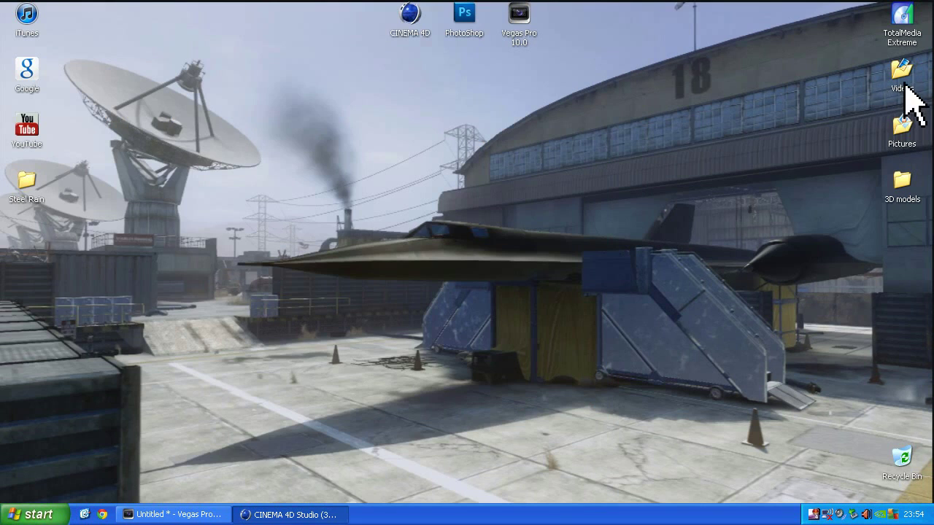
{"action": "double_click", "coordinate": [906, 79]}
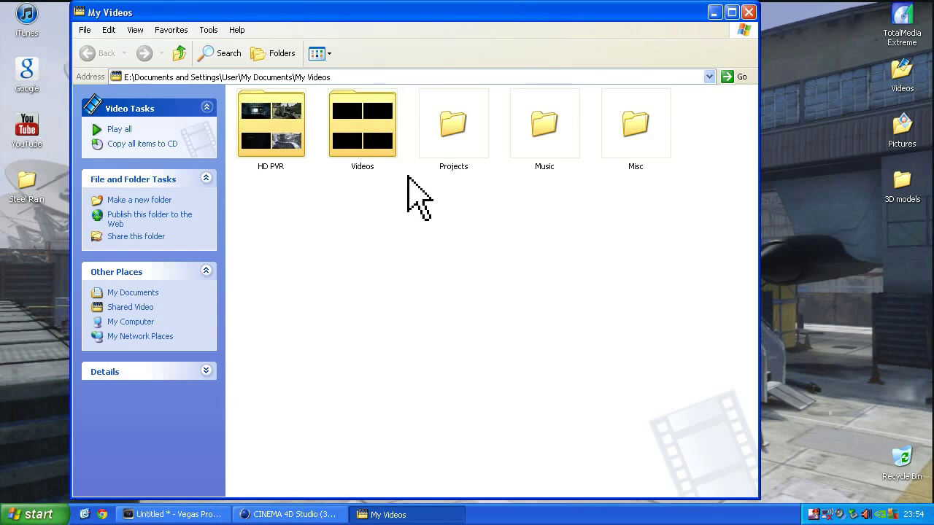
{"action": "double_click", "coordinate": [641, 140]}
{"action": "double_click", "coordinate": [285, 130]}
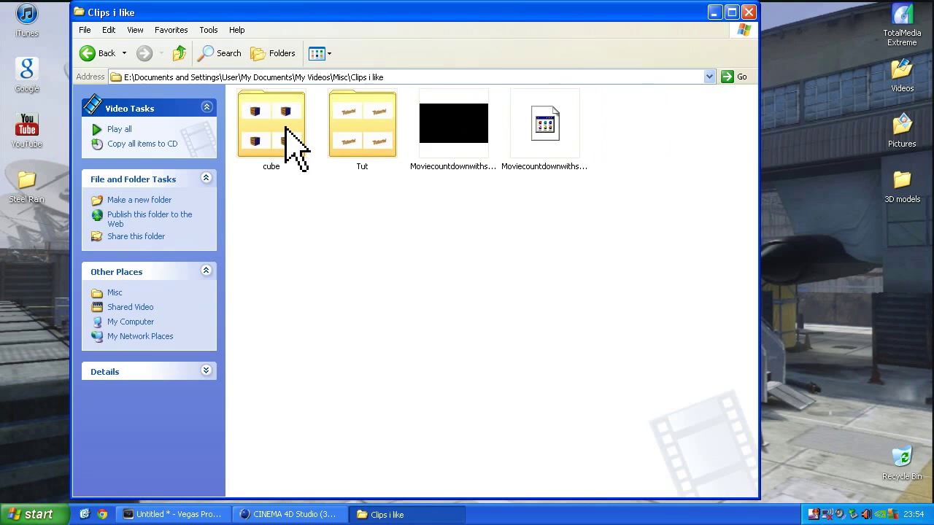
Open the cube folder of rendered PNG frames and preview cube0012
{"action": "double_click", "coordinate": [286, 131]}
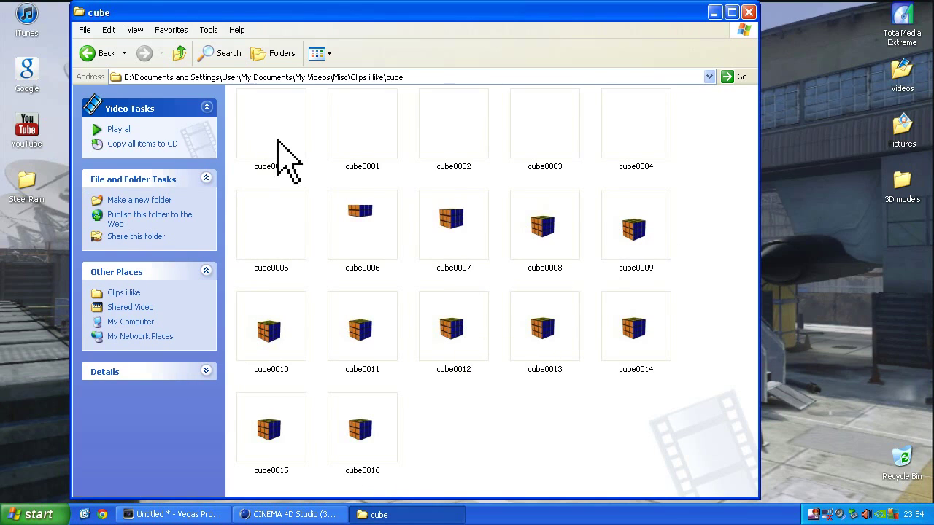
{"action": "double_click", "coordinate": [451, 322]}
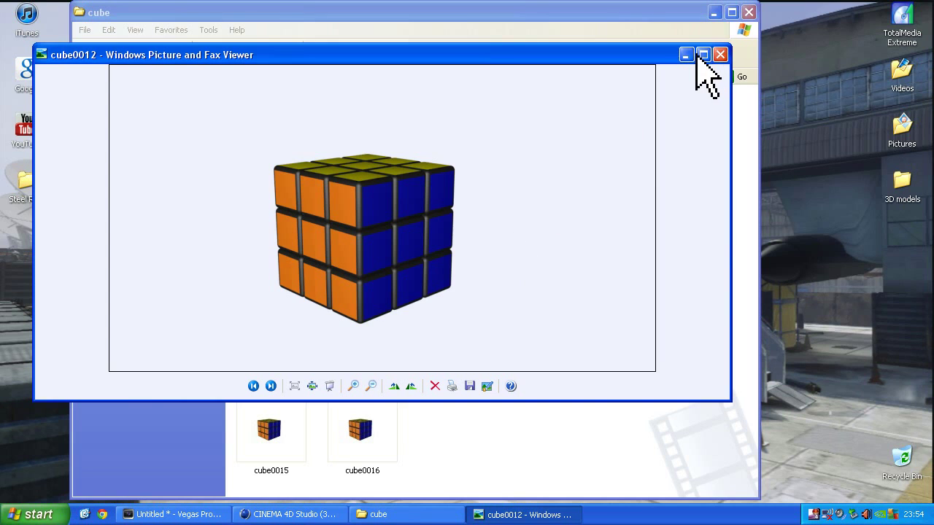
{"action": "left_click", "coordinate": [720, 54]}
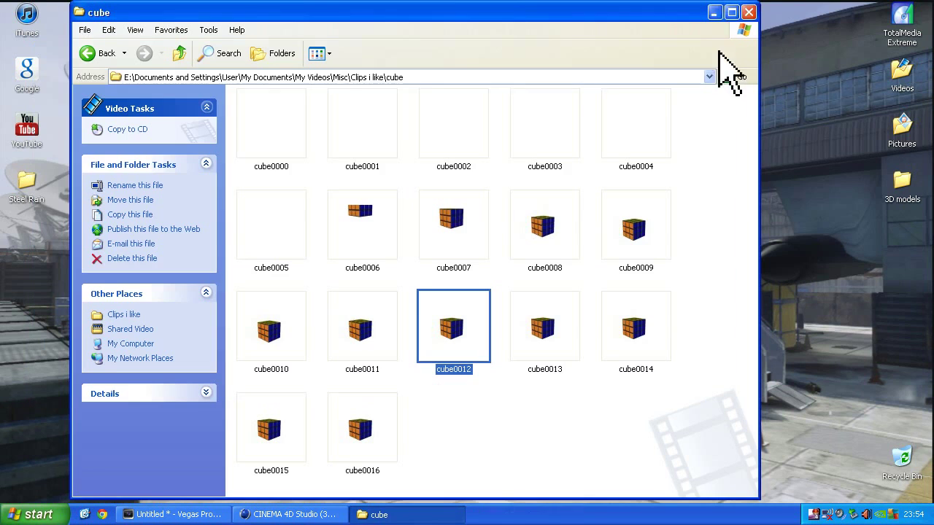
Back in Vegas, drag the bar still from the COD folder onto the start of the timeline
{"action": "left_click", "coordinate": [749, 13]}
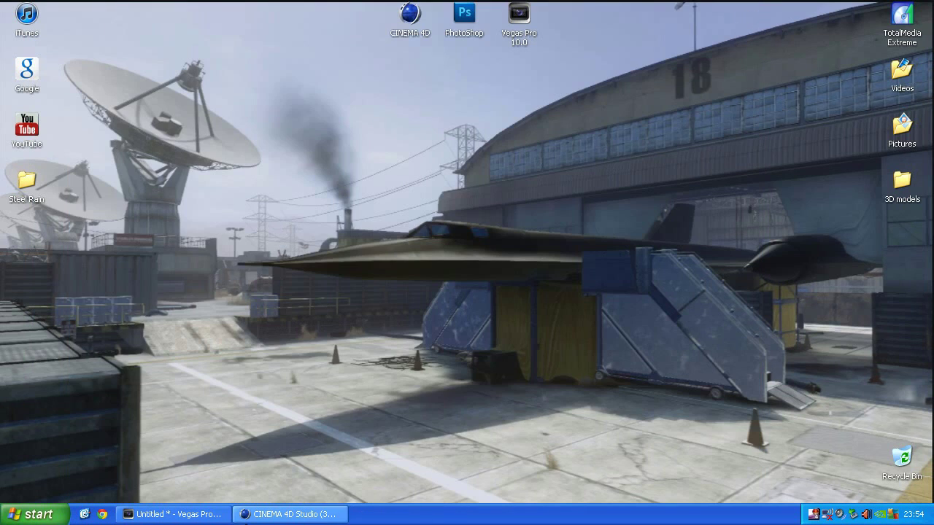
{"action": "left_click", "coordinate": [214, 514]}
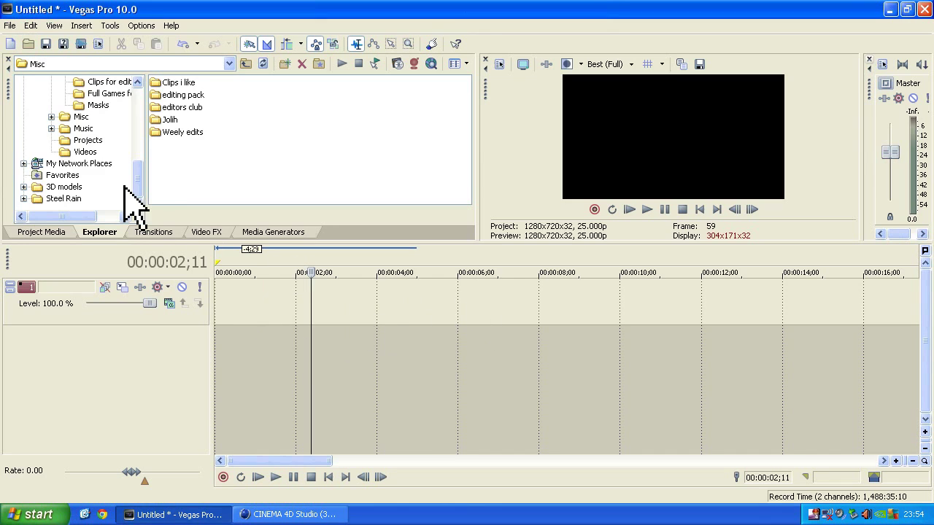
{"action": "left_click_drag", "start_coordinate": [136, 183], "coordinate": [138, 142]}
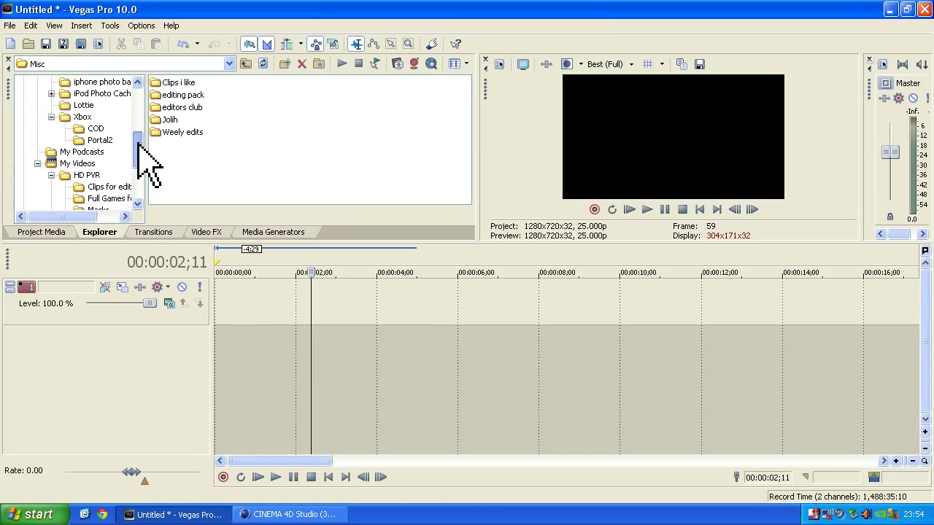
{"action": "left_click", "coordinate": [78, 129]}
{"action": "left_click", "coordinate": [155, 118]}
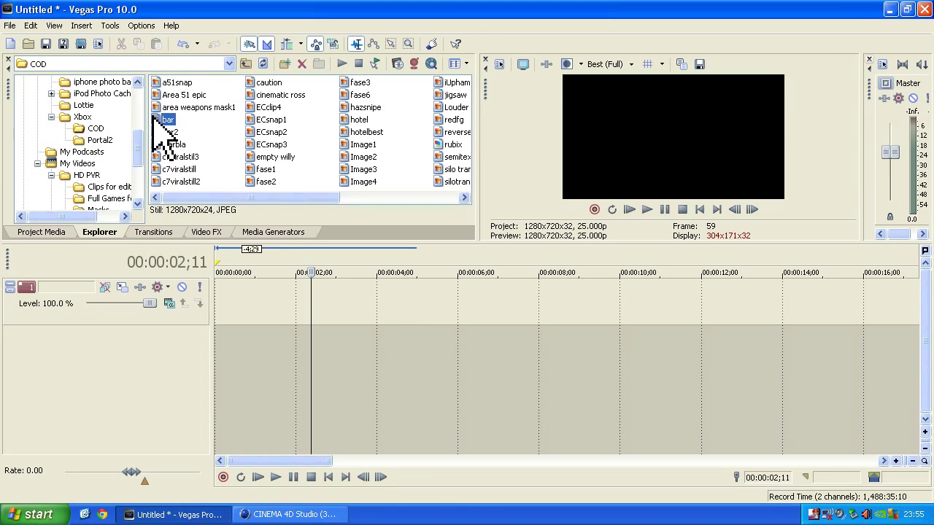
{"action": "left_click_drag", "start_coordinate": [155, 118], "coordinate": [219, 308]}
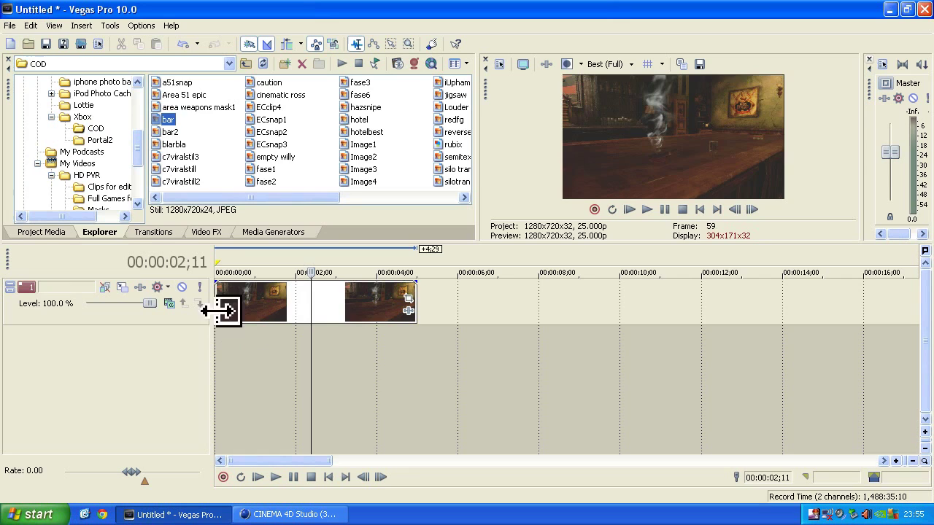
{"action": "left_click", "coordinate": [272, 371]}
{"action": "left_click", "coordinate": [332, 370]}
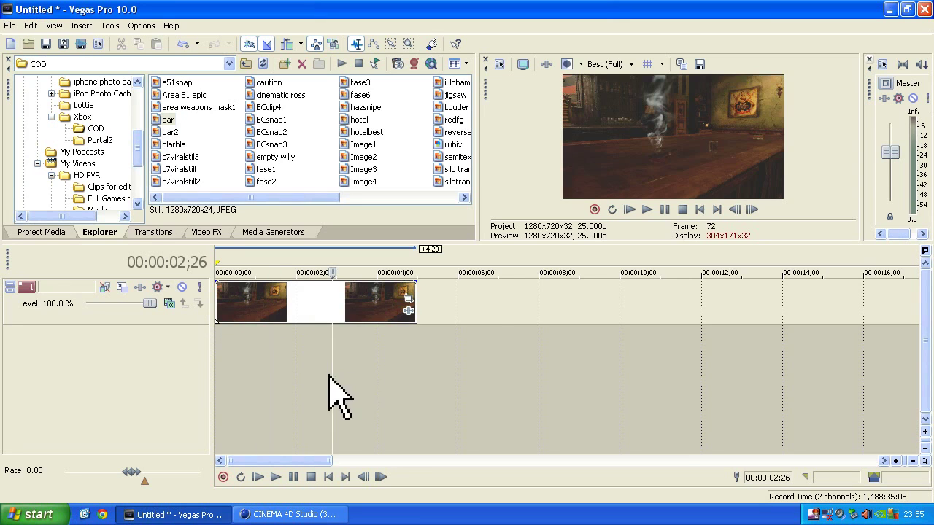
Add a new video track above the bar clip and move the playhead to 00:00:01;11
{"action": "right_click", "coordinate": [489, 299]}
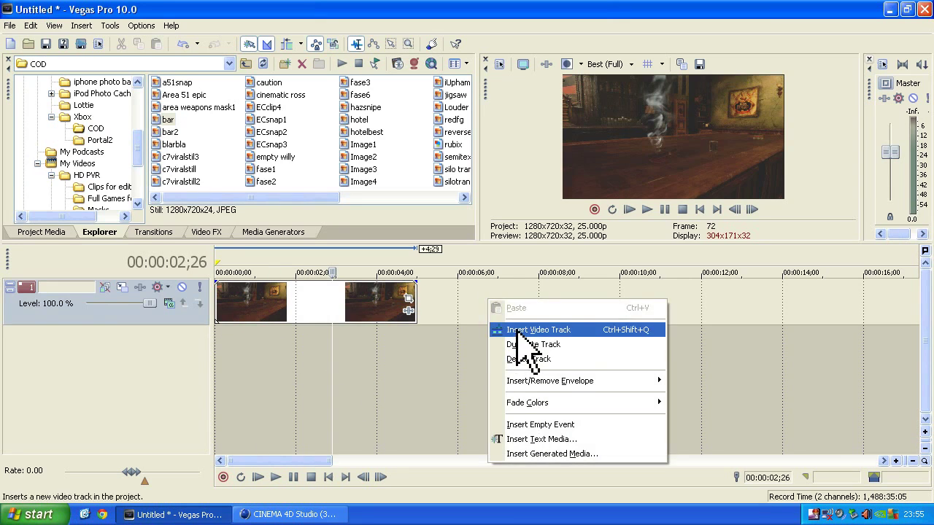
{"action": "left_click", "coordinate": [513, 331]}
{"action": "left_click", "coordinate": [271, 291]}
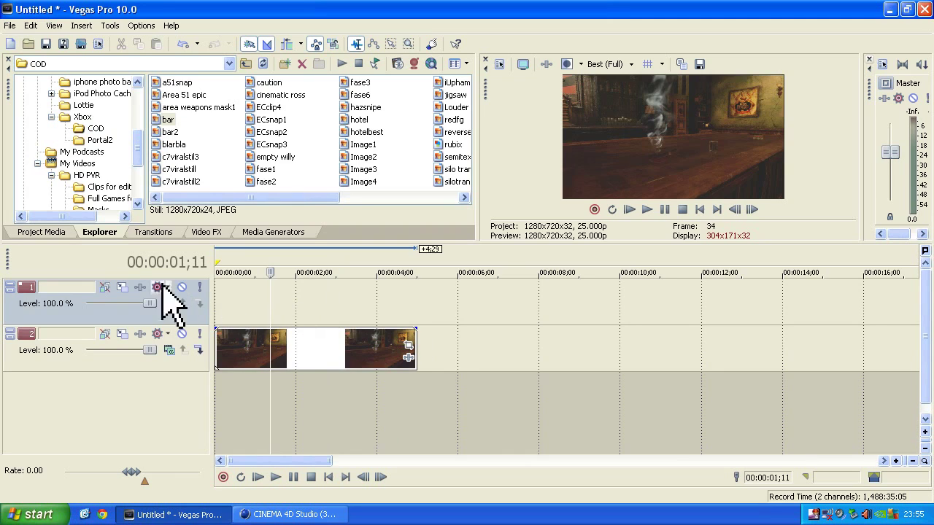
In the Explorer tab, expand Misc, go into Clips i like, and open the Tut folder
{"action": "scroll", "coordinate": [138, 156], "scroll_direction": "up", "scroll_amount": 2}
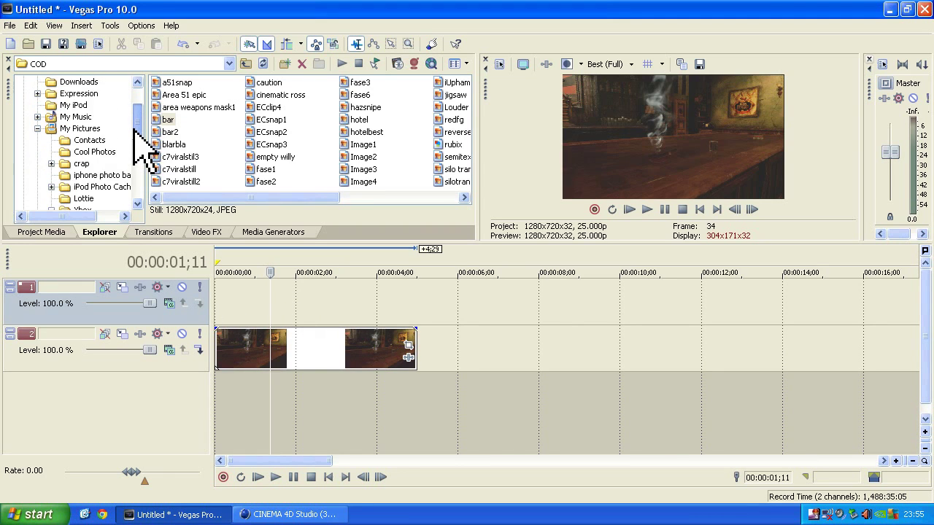
{"action": "scroll", "coordinate": [135, 146], "scroll_direction": "down", "scroll_amount": 2}
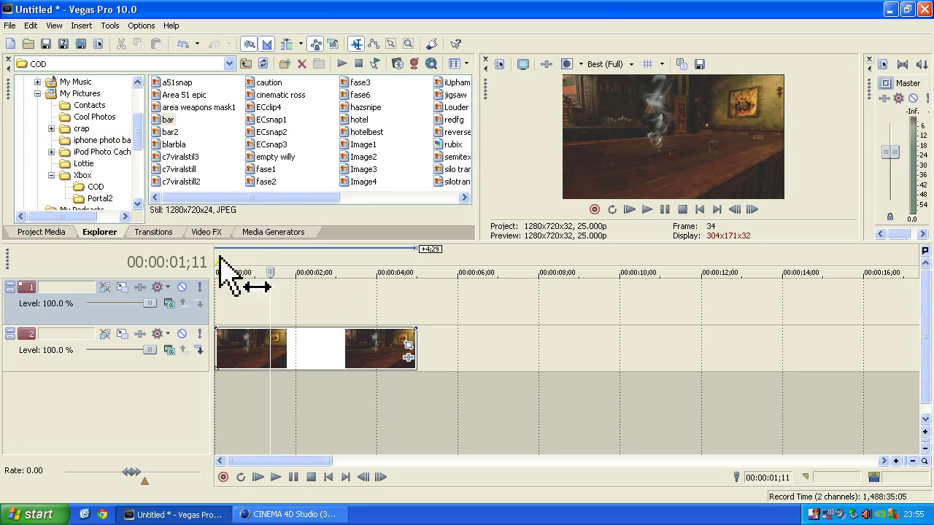
{"action": "left_click_drag", "start_coordinate": [141, 145], "coordinate": [138, 183]}
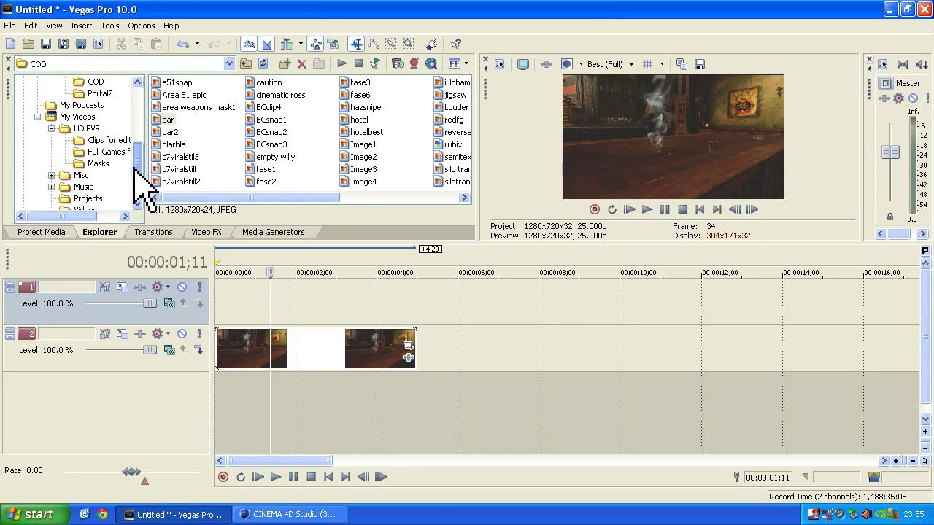
{"action": "left_click", "coordinate": [80, 143]}
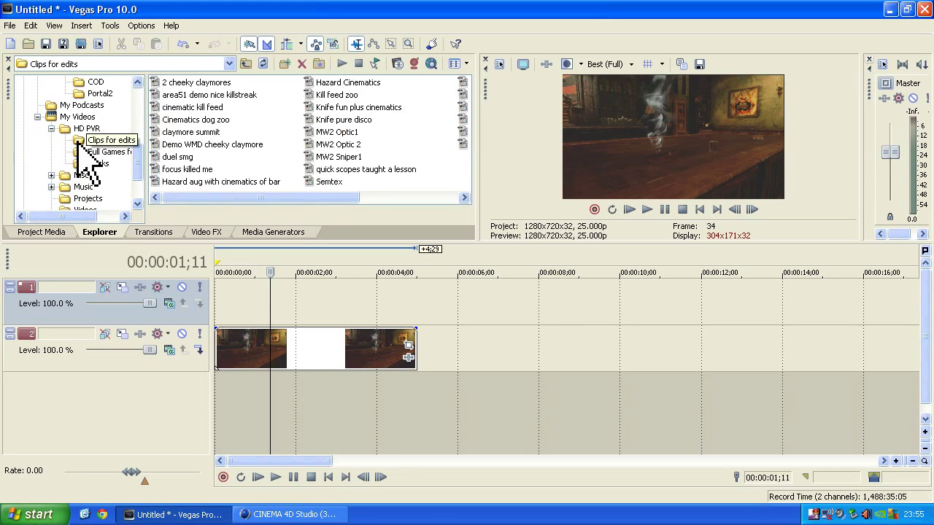
{"action": "left_click", "coordinate": [51, 175]}
{"action": "left_click", "coordinate": [78, 153]}
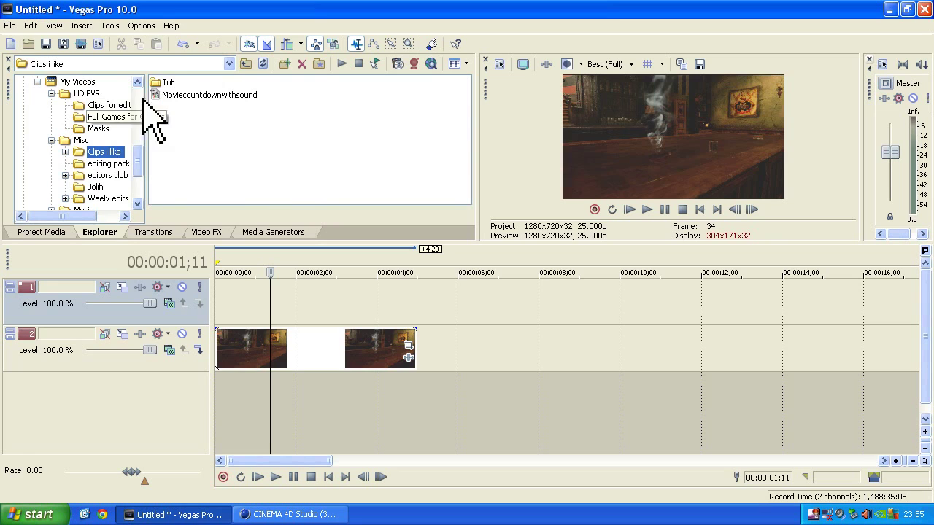
{"action": "left_click", "coordinate": [157, 82]}
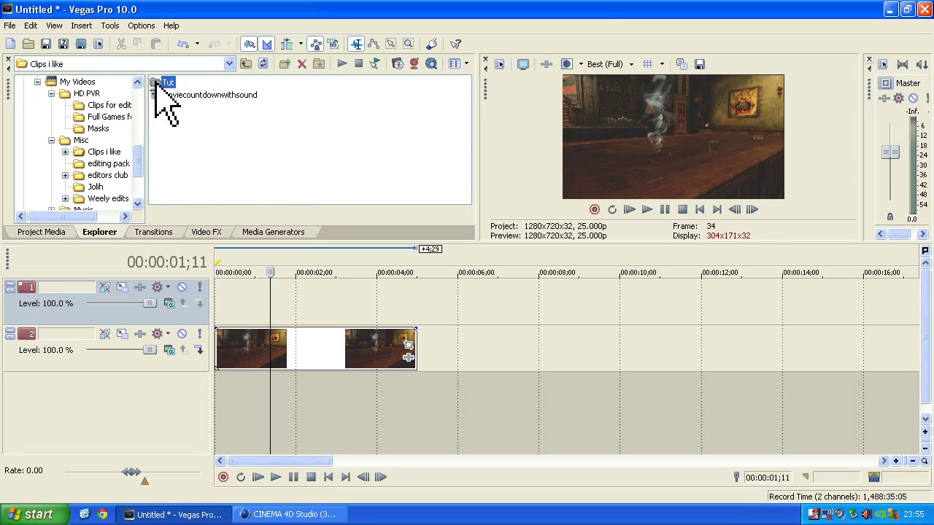
{"action": "double_click", "coordinate": [156, 82]}
{"action": "left_click", "coordinate": [381, 170]}
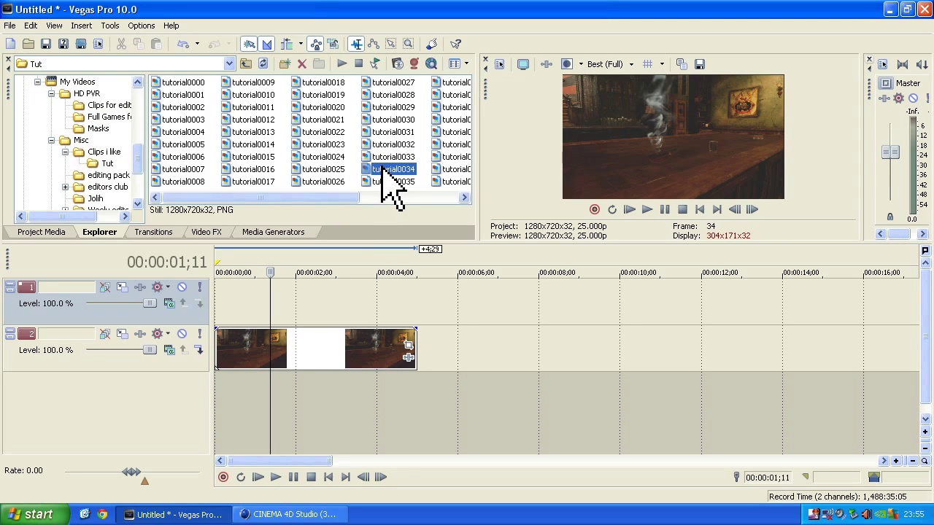
{"action": "left_click_drag", "start_coordinate": [381, 170], "coordinate": [243, 299]}
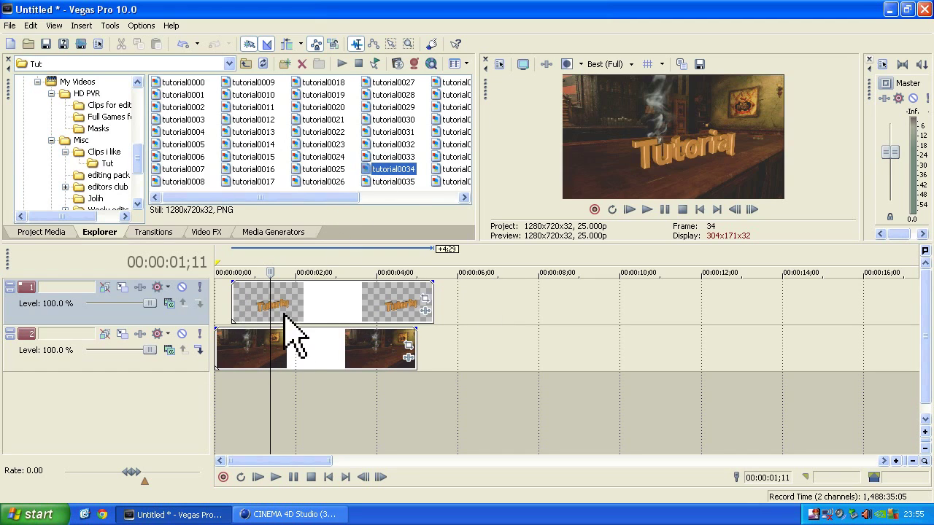
{"action": "left_click", "coordinate": [332, 303]}
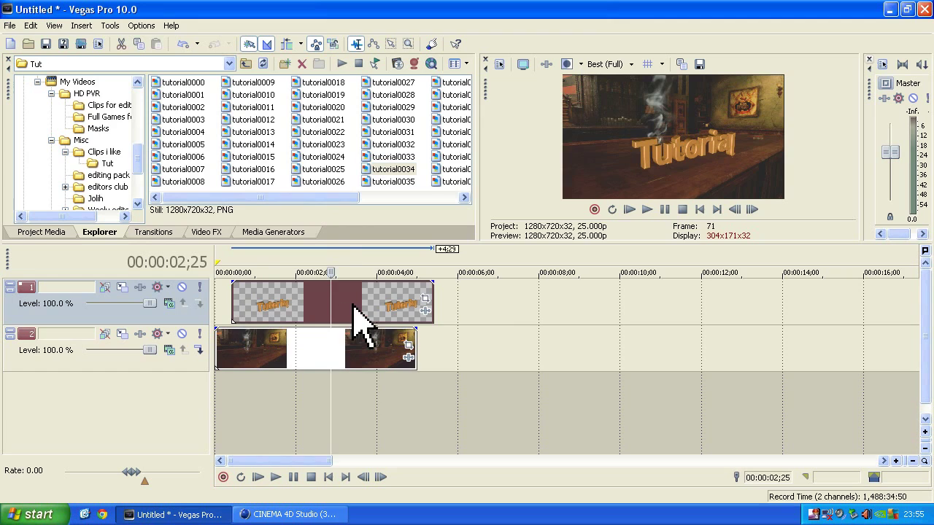
{"action": "left_click", "coordinate": [375, 305]}
{"action": "left_click", "coordinate": [321, 302]}
{"action": "left_click", "coordinate": [266, 303]}
{"action": "left_click", "coordinate": [311, 303]}
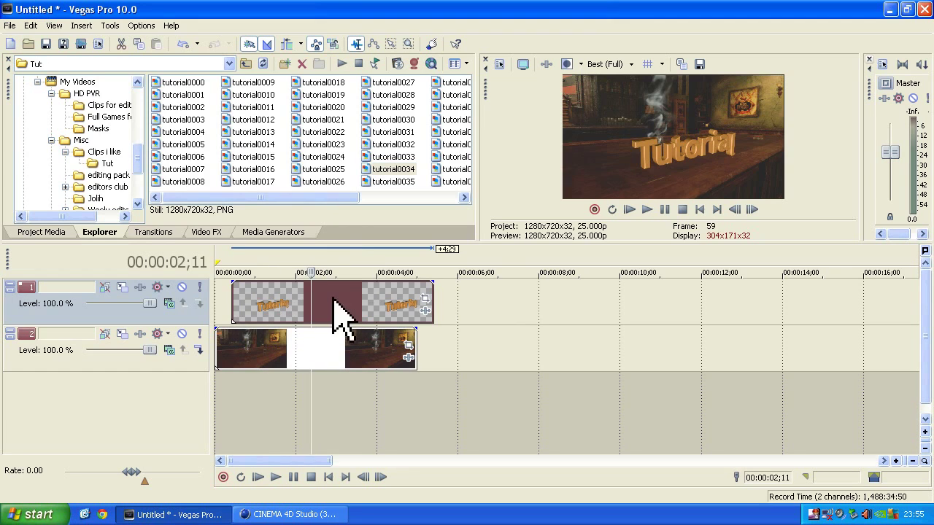
{"action": "left_click", "coordinate": [332, 303]}
{"action": "left_click", "coordinate": [361, 301]}
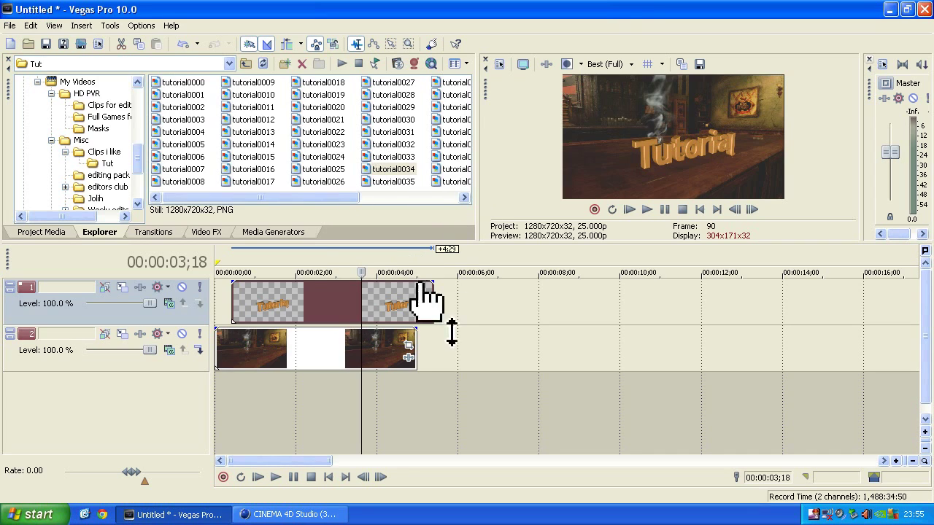
{"action": "left_click", "coordinate": [365, 299]}
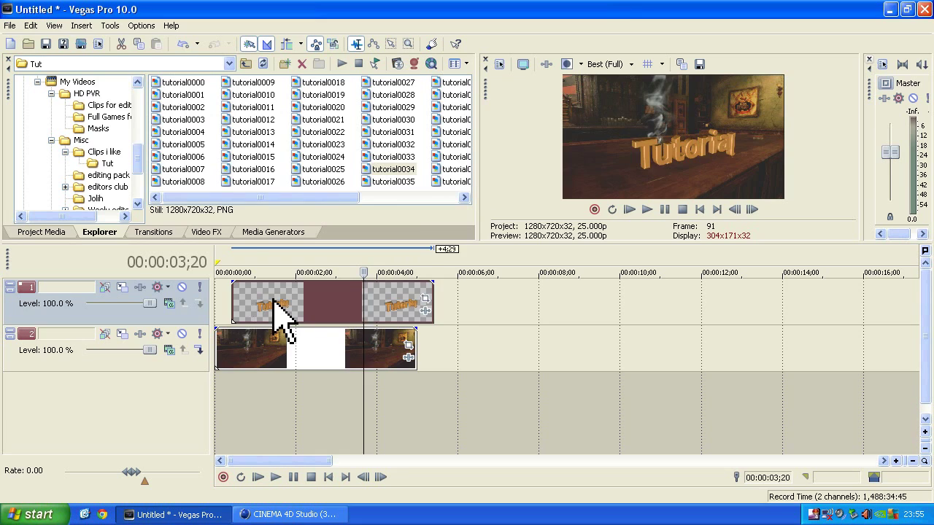
{"action": "key", "text": "Delete"}
{"action": "left_click", "coordinate": [267, 310]}
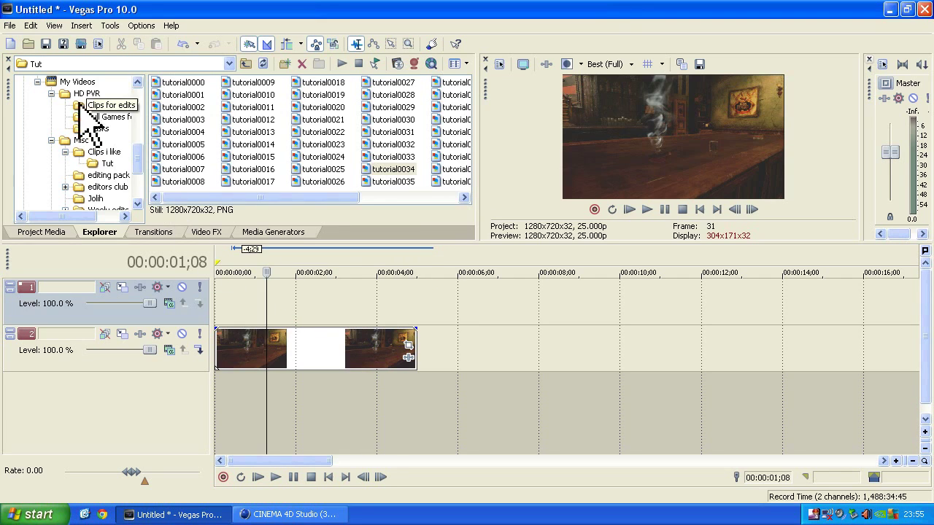
Start File > Import > Media and navigate into the cube folder inside Clips i like
{"action": "left_click", "coordinate": [10, 25]}
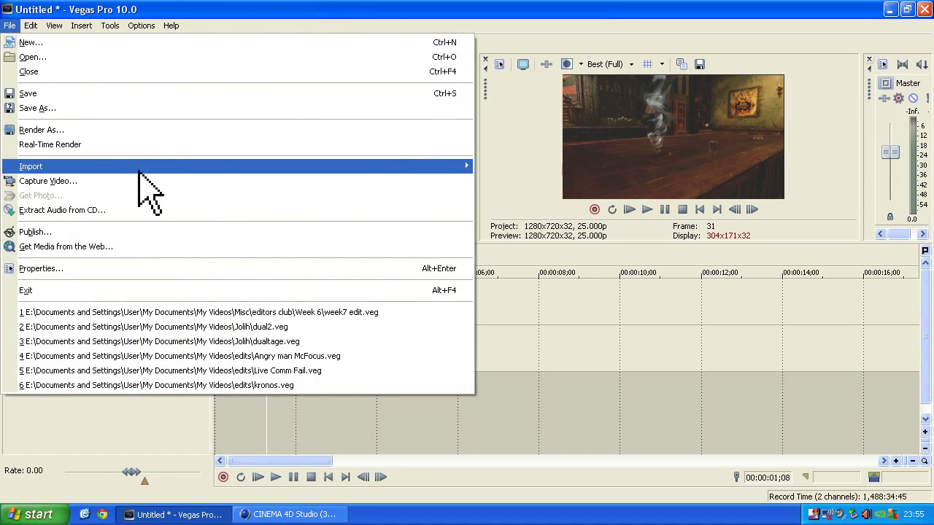
{"action": "mouse_move", "coordinate": [360, 166]}
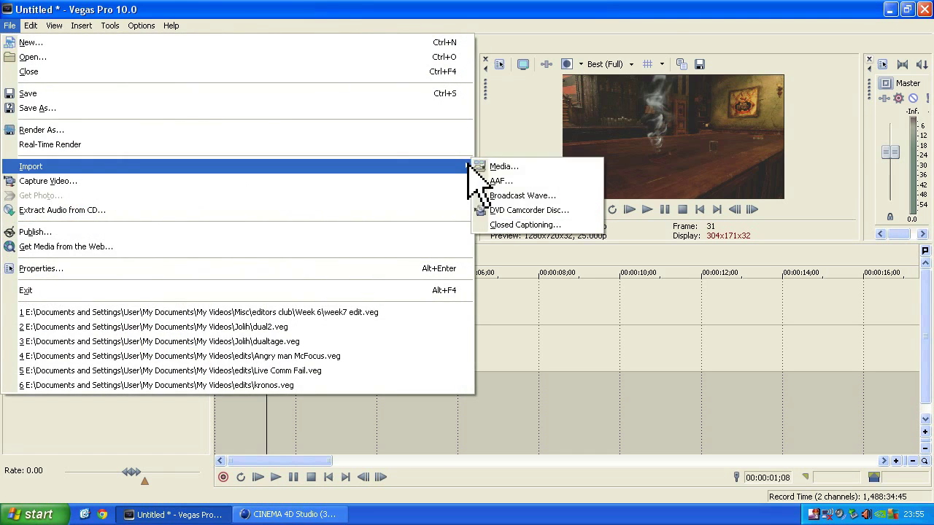
{"action": "left_click", "coordinate": [511, 167]}
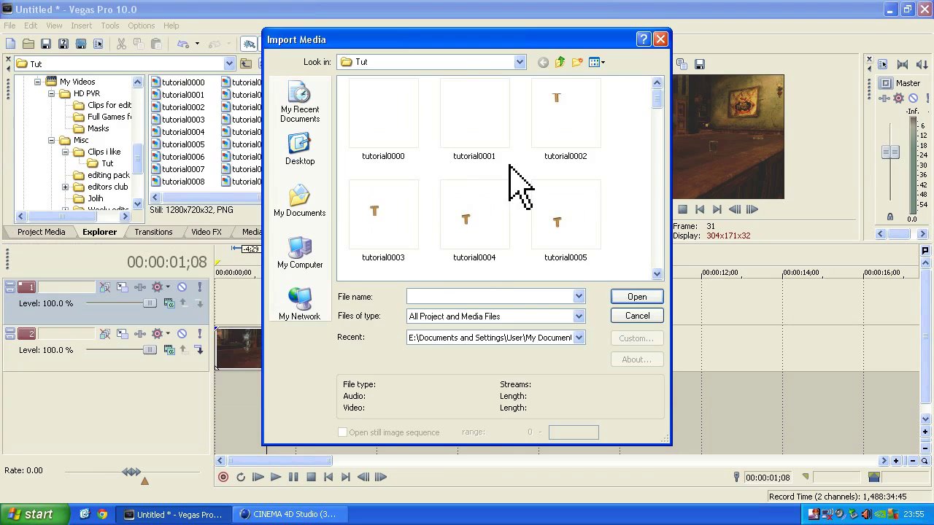
{"action": "left_click", "coordinate": [560, 63]}
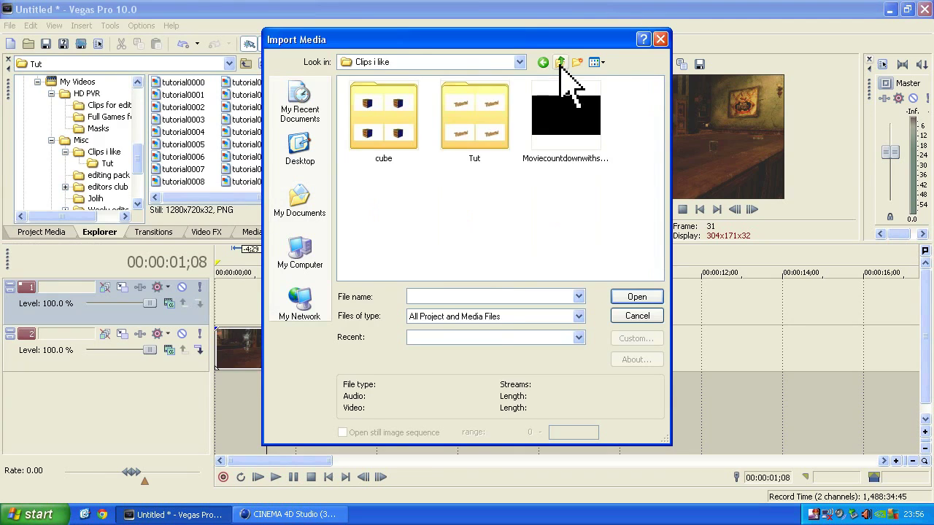
{"action": "left_click", "coordinate": [389, 116]}
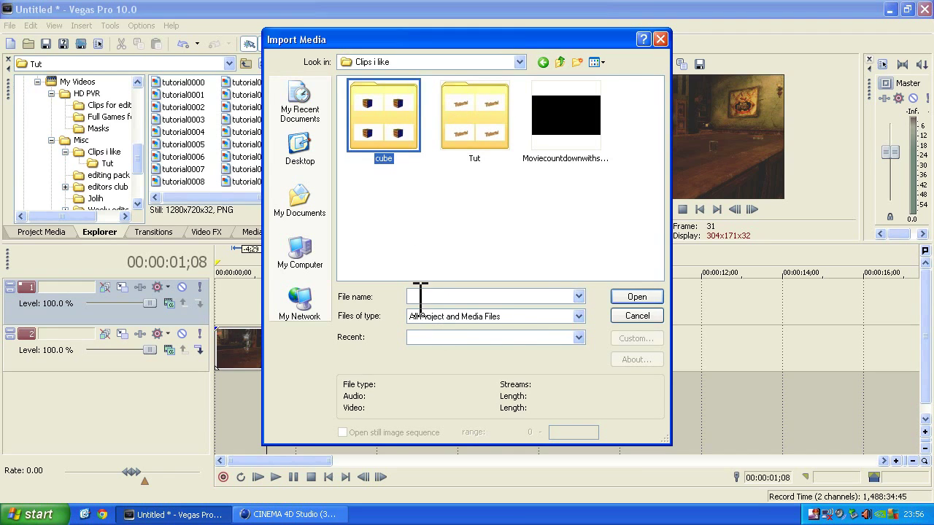
{"action": "double_click", "coordinate": [409, 127]}
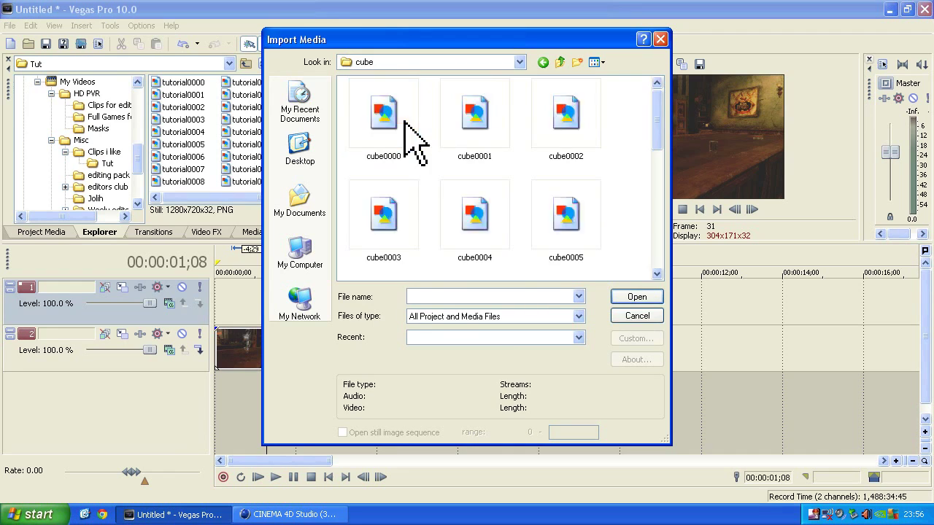
Import cube0000–cube0016 as a still image sequence and accept its media properties
{"action": "left_click", "coordinate": [388, 115]}
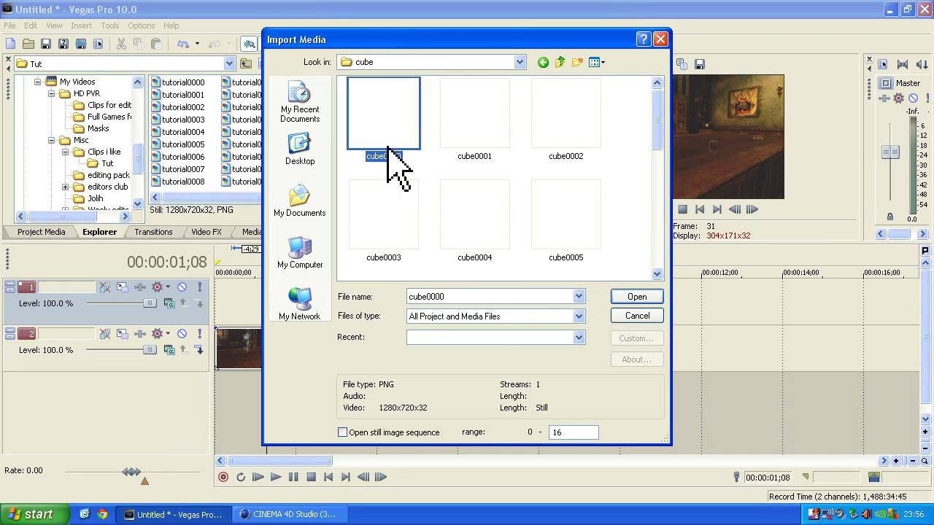
{"action": "left_click", "coordinate": [343, 432]}
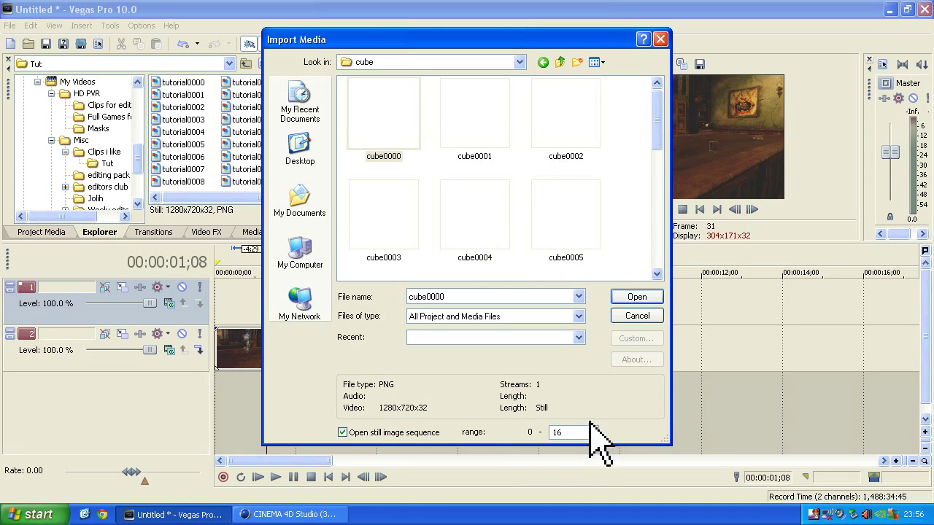
{"action": "left_click", "coordinate": [637, 298]}
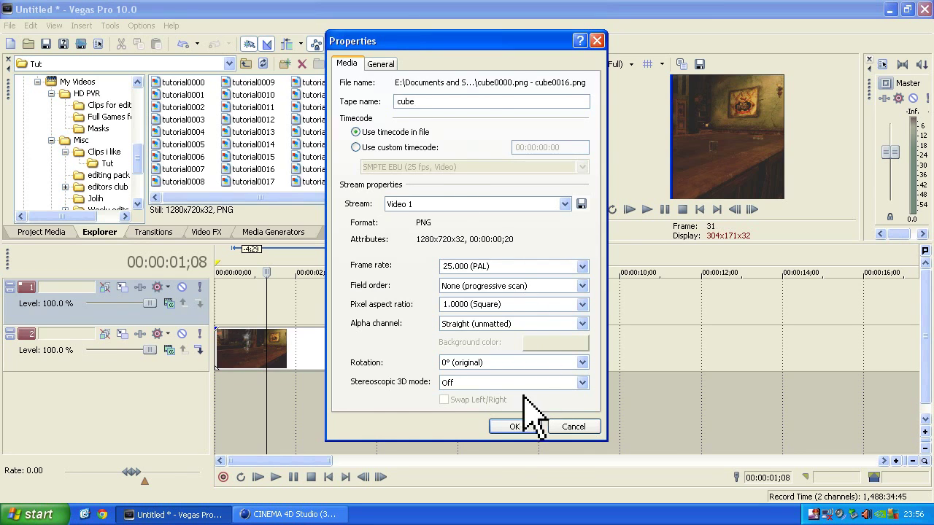
{"action": "left_click", "coordinate": [510, 426]}
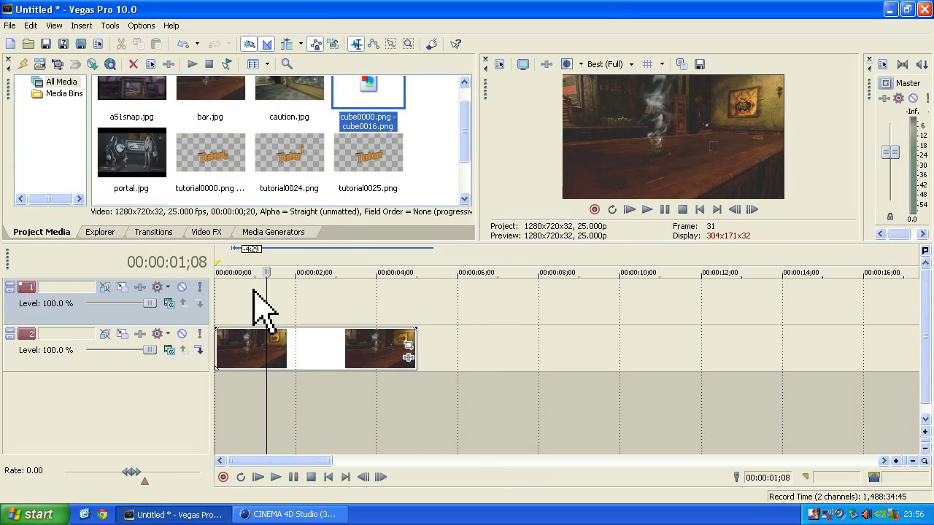
Drag the cube0000–cube0016 sequence onto track 1 above the bar and scrub to the cube's appearance
{"action": "scroll", "coordinate": [465, 140], "scroll_direction": "up", "scroll_amount": 1}
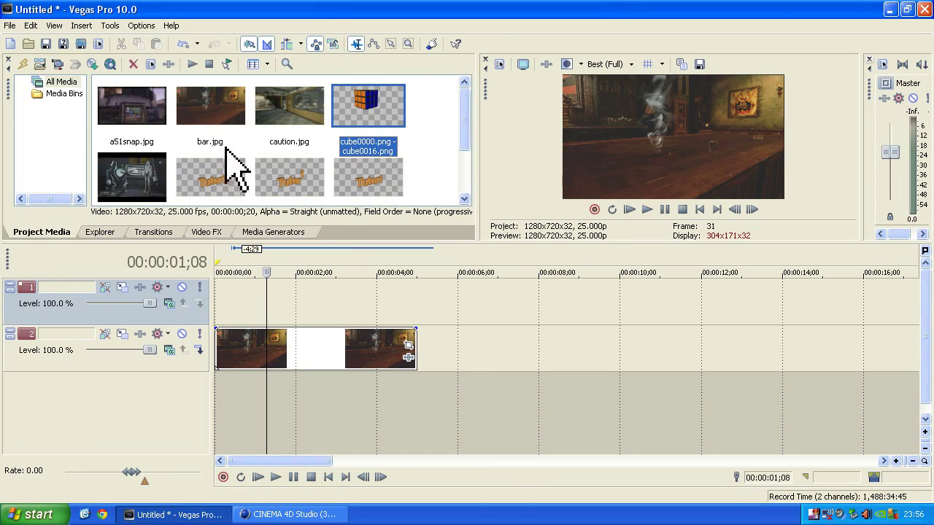
{"action": "left_click_drag", "start_coordinate": [370, 124], "coordinate": [278, 300]}
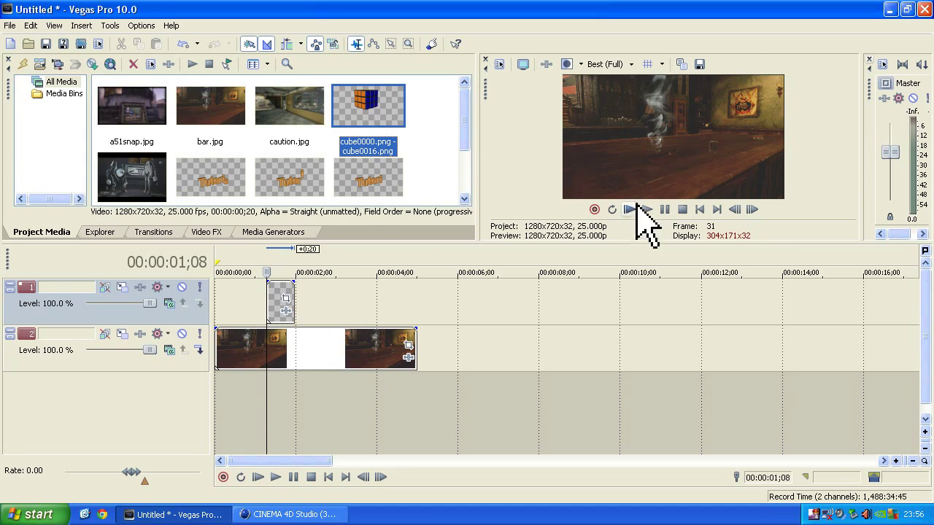
{"action": "left_click", "coordinate": [390, 321]}
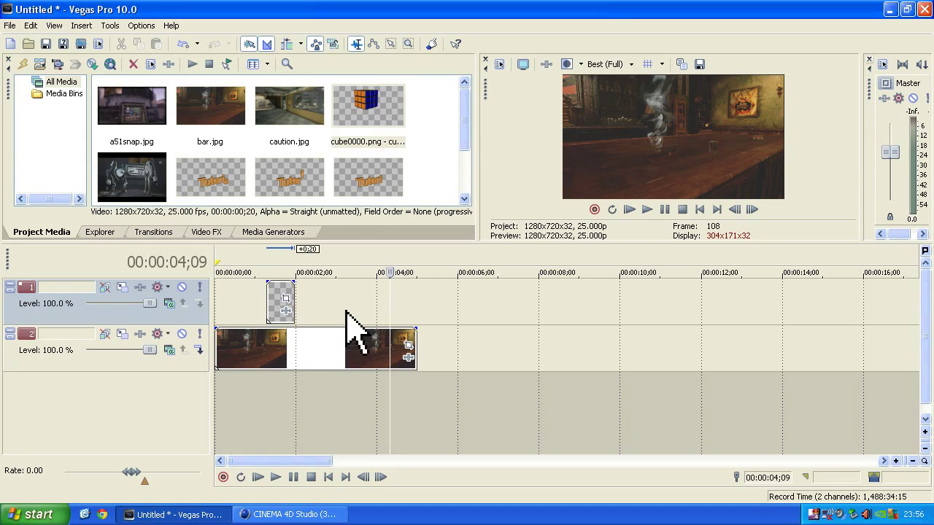
{"action": "left_click", "coordinate": [267, 303]}
{"action": "key", "text": "space"}
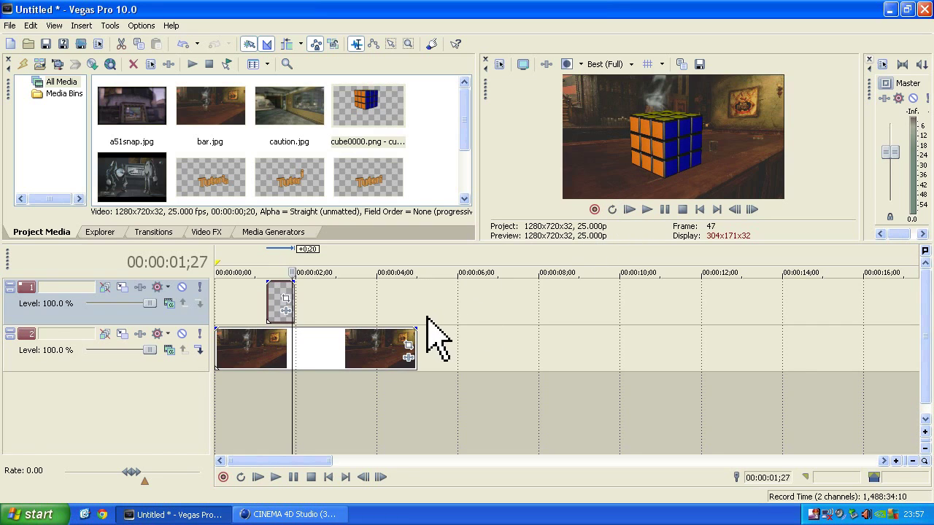
{"action": "left_click", "coordinate": [295, 301]}
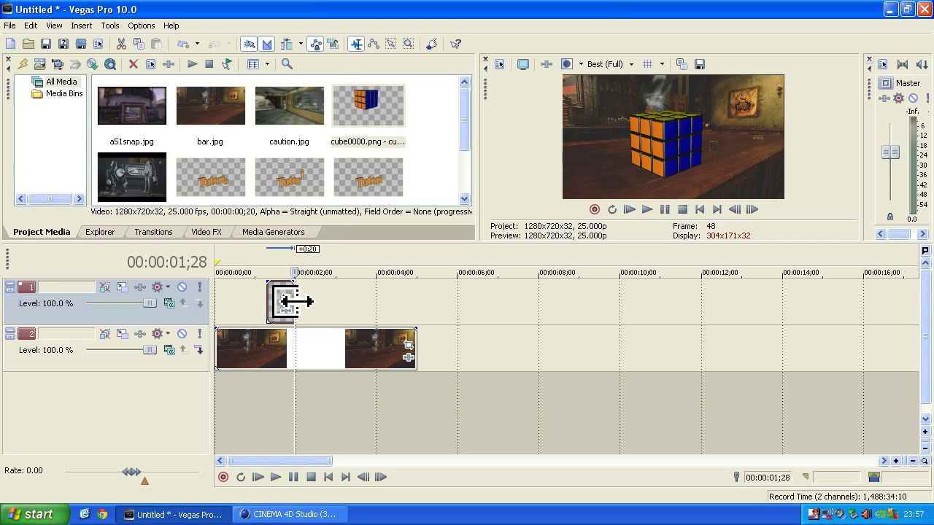
Lengthen the cube event on track 1 to 1;14, then open and close its Event Pan/Crop
{"action": "left_click_drag", "start_coordinate": [296, 301], "coordinate": [355, 304]}
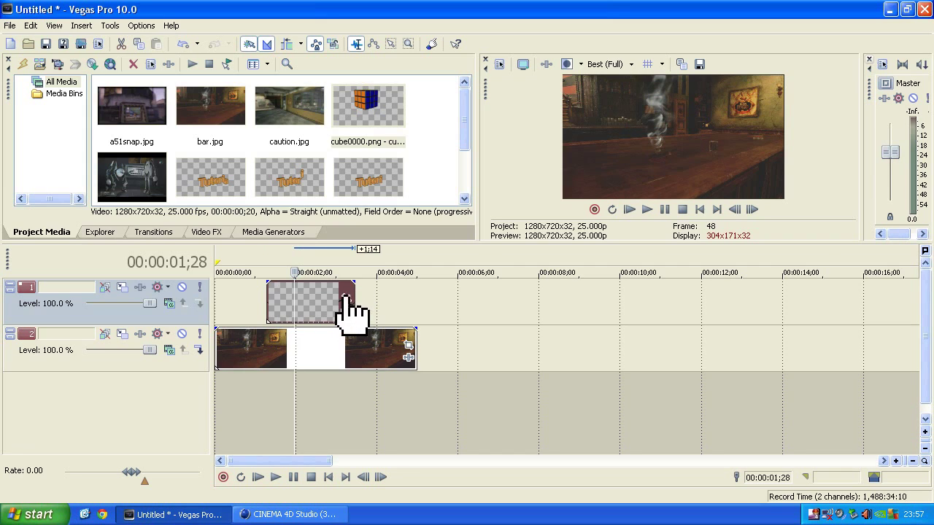
{"action": "left_click", "coordinate": [343, 298]}
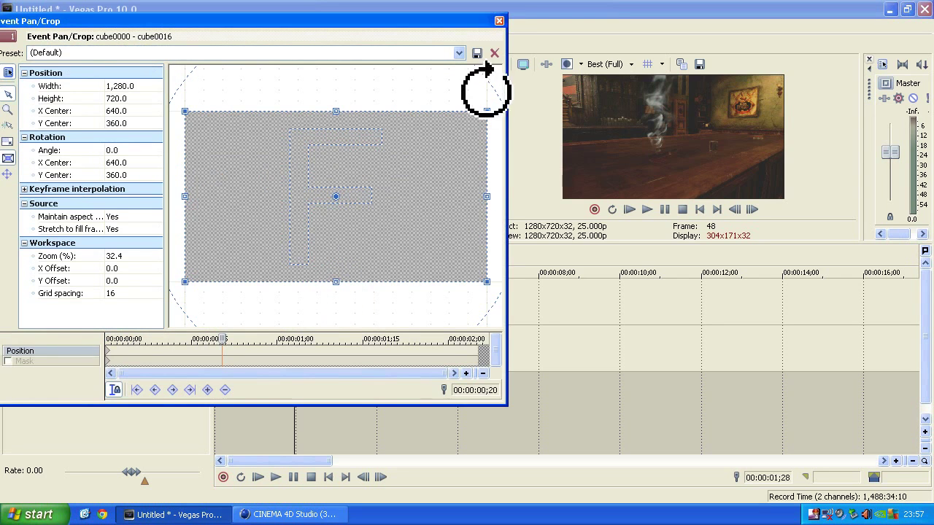
{"action": "left_click", "coordinate": [499, 21]}
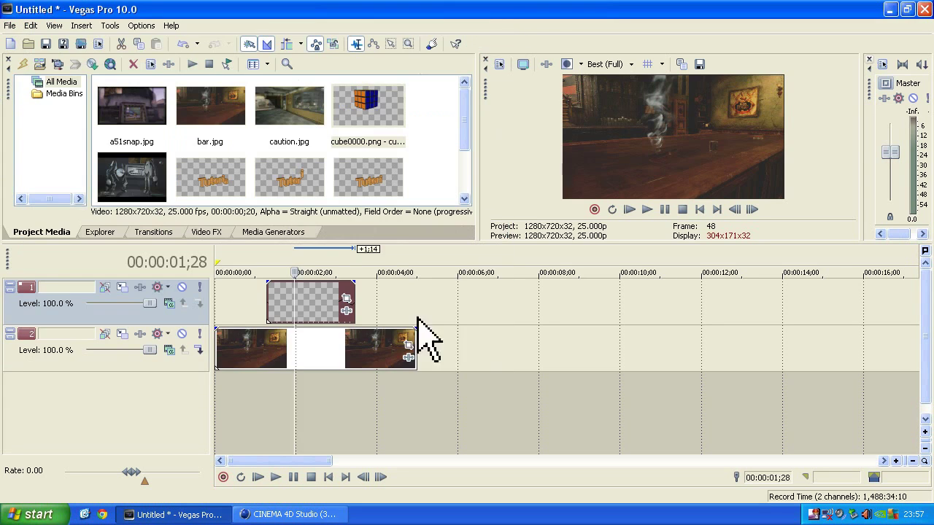
Play the timeline from before the cube clip and pause at 00:00:04;27
{"action": "left_click", "coordinate": [256, 312]}
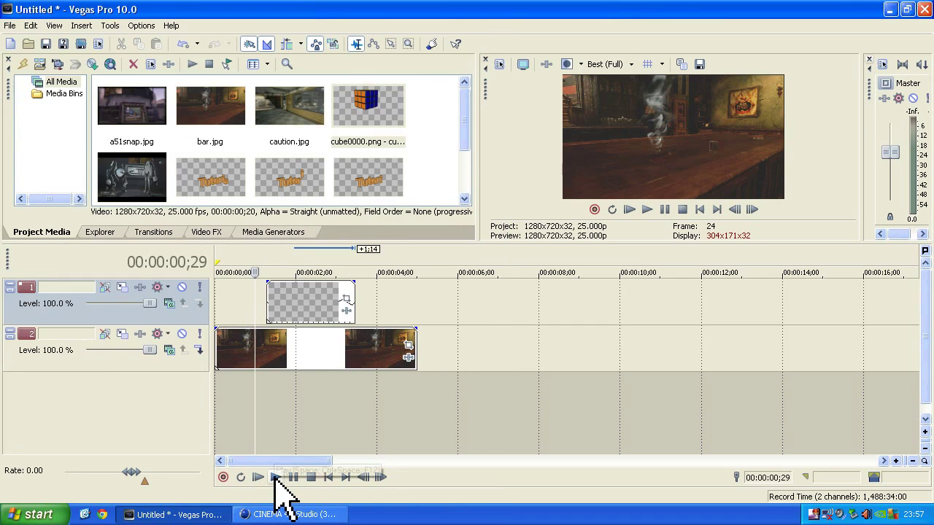
{"action": "left_click", "coordinate": [276, 478]}
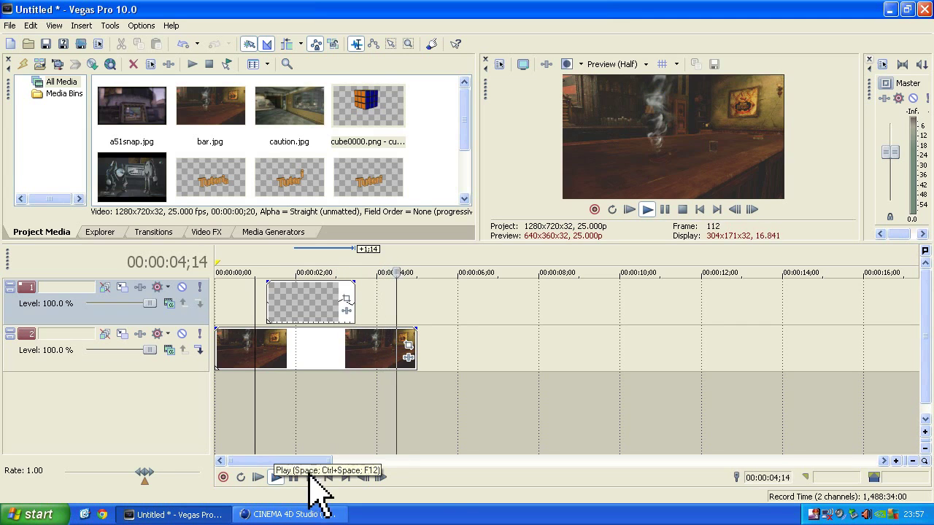
{"action": "left_click", "coordinate": [293, 477]}
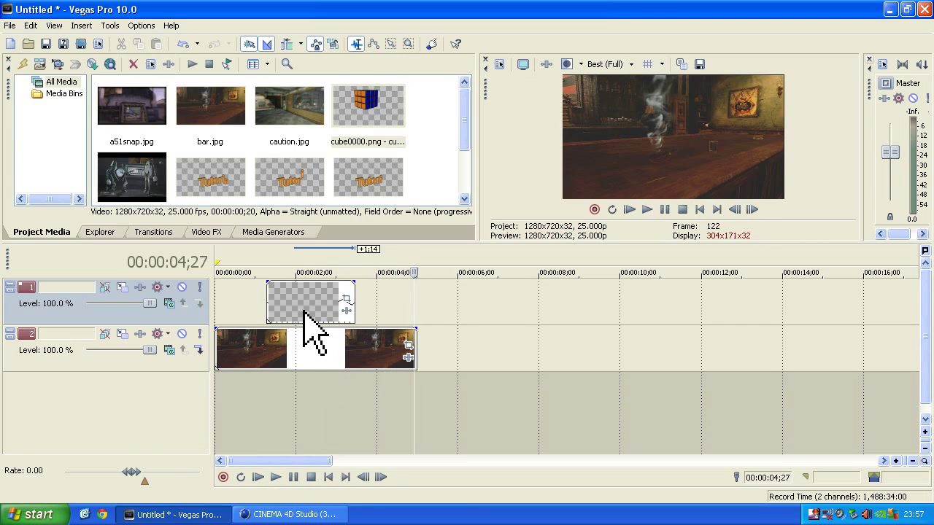